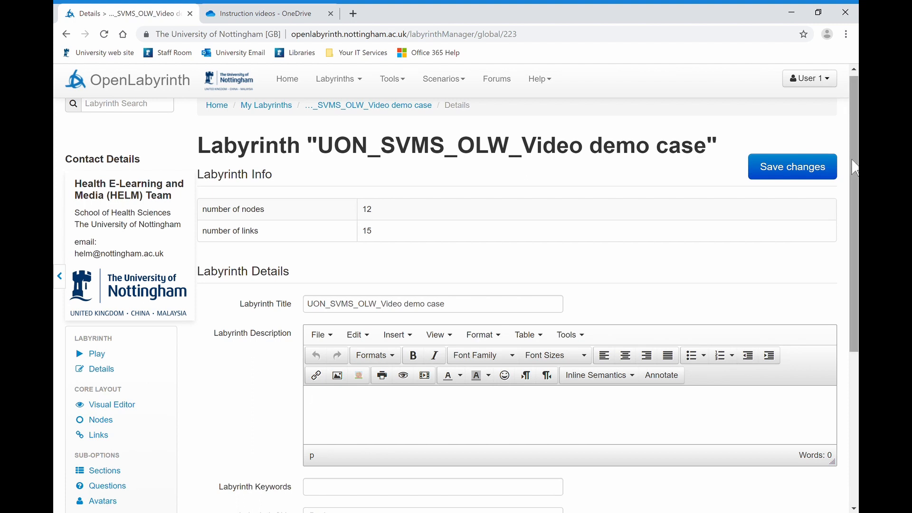
Add a new pick choice question to the labyrinth with the stem "Do you think these clinical signs are related?".
scroll(855, 182, "down", 2)
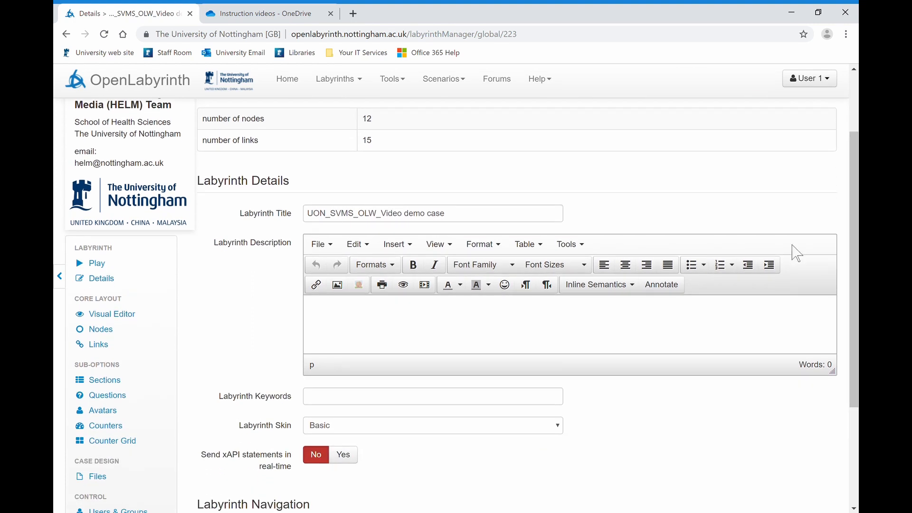
left_click(118, 398)
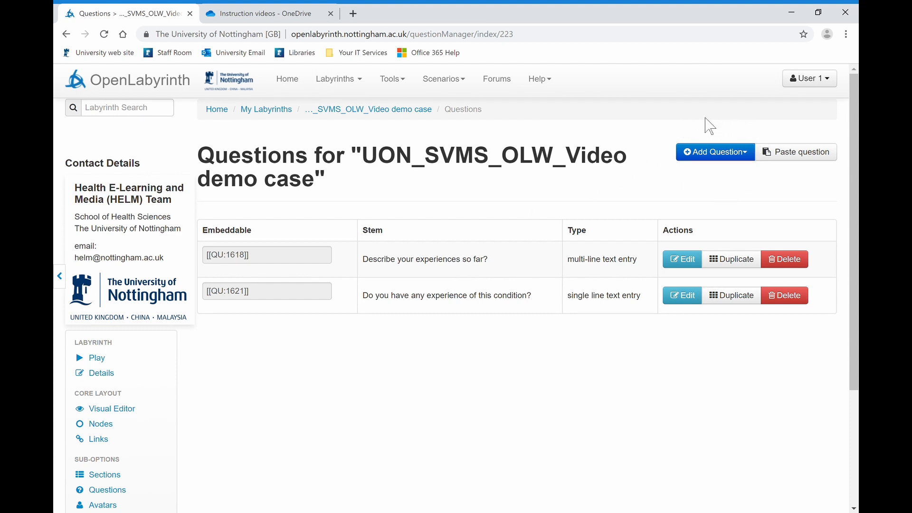
left_click(718, 159)
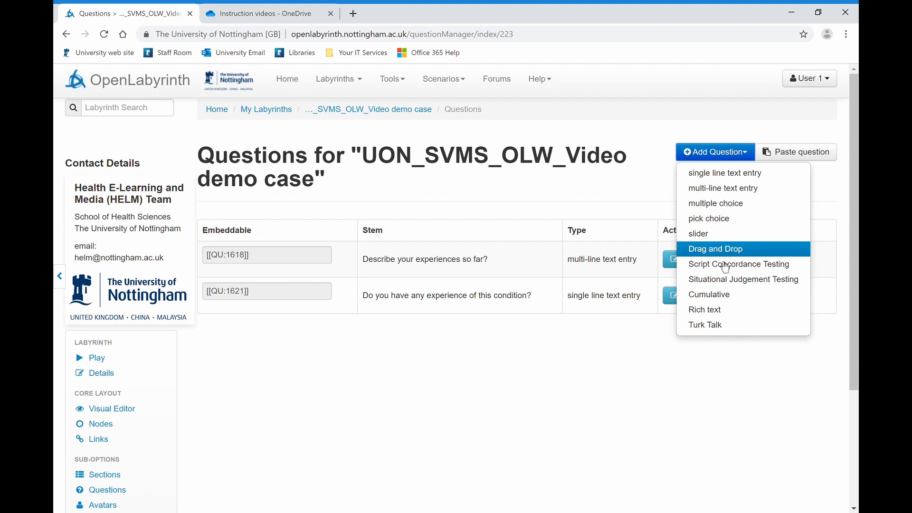
left_click(735, 229)
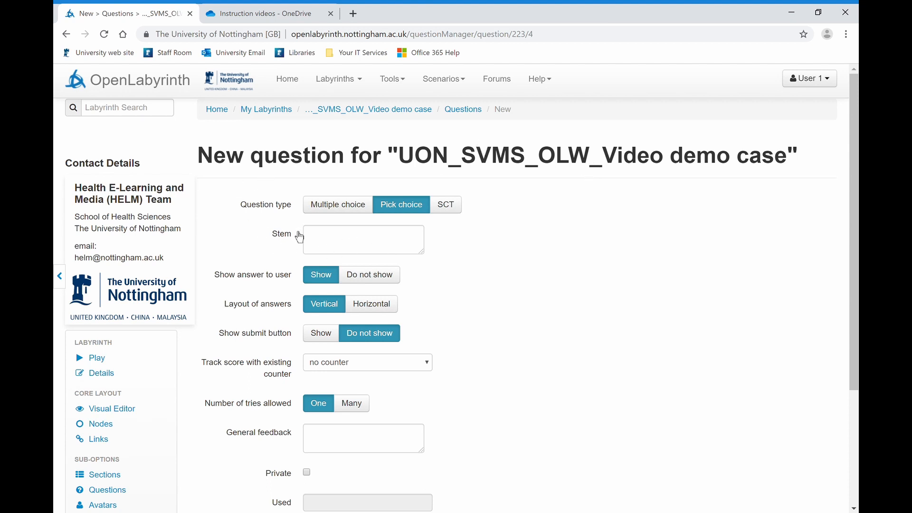
left_click(345, 240)
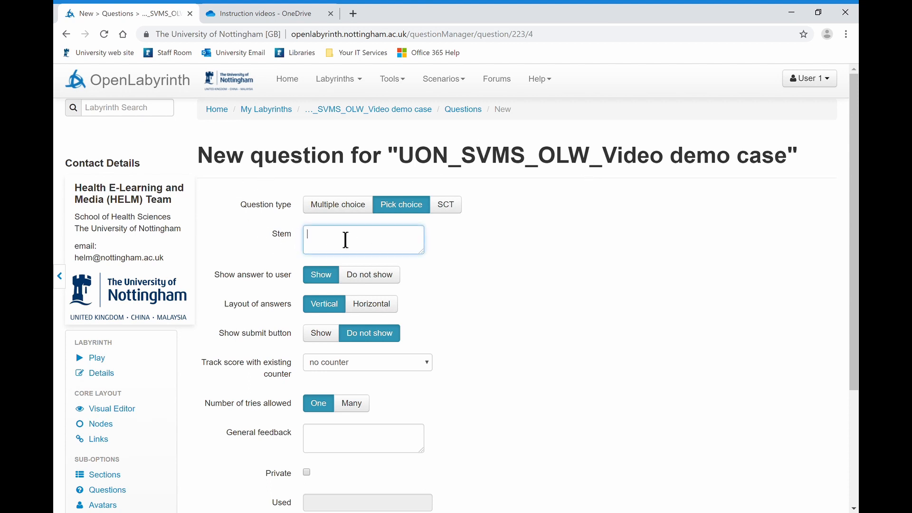
type("Do you think these clinical signs are rel")
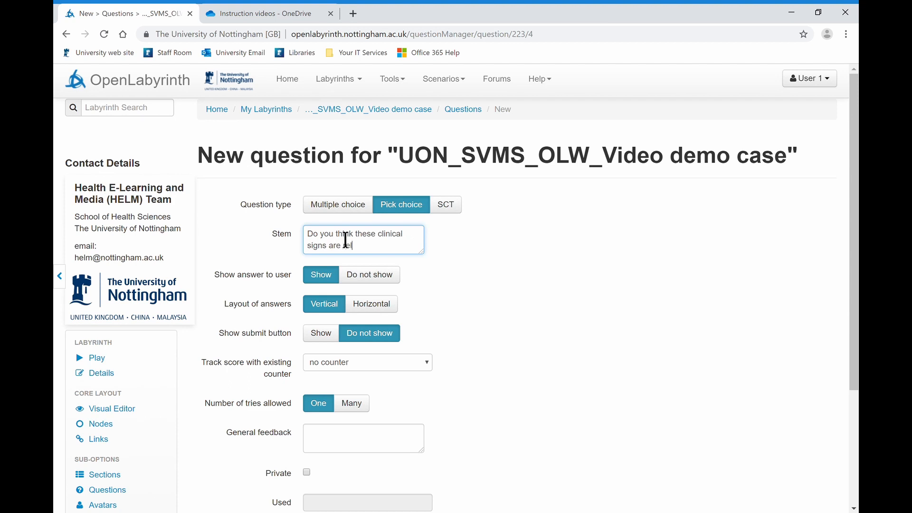
type("ated?")
Set the question's layout of answers to Horizontal and its submit button to Show.
left_click(378, 310)
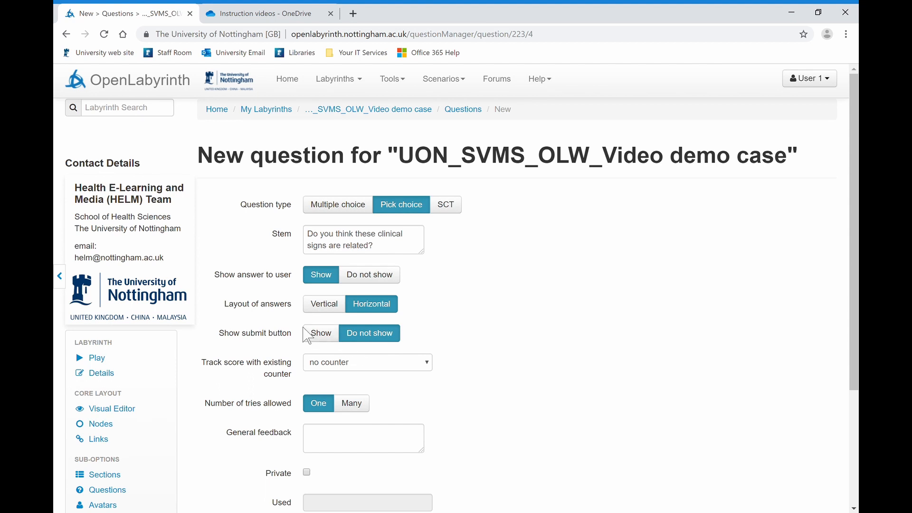
left_click(322, 339)
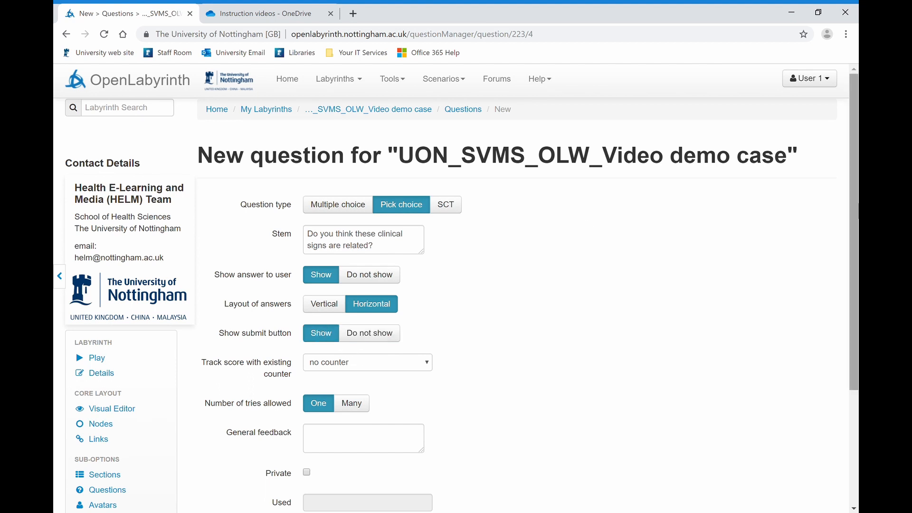
left_click_drag(855, 205, 855, 314)
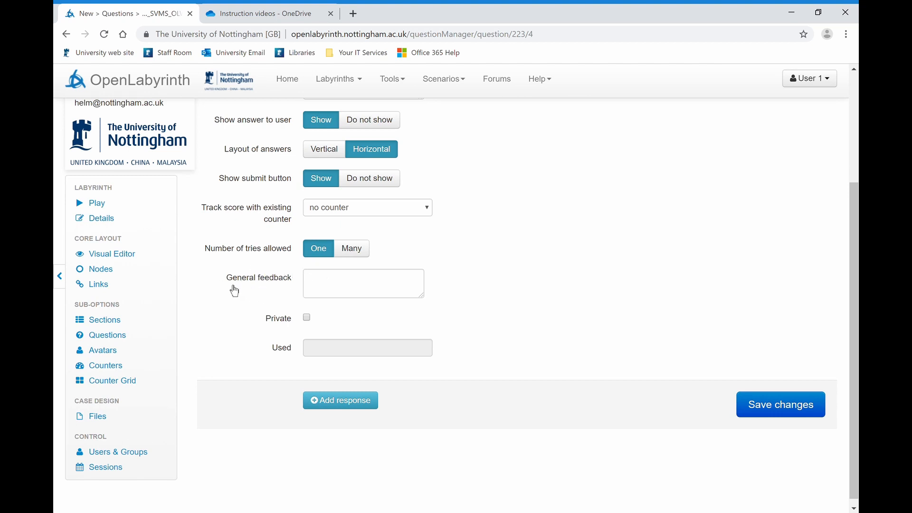
left_click(322, 297)
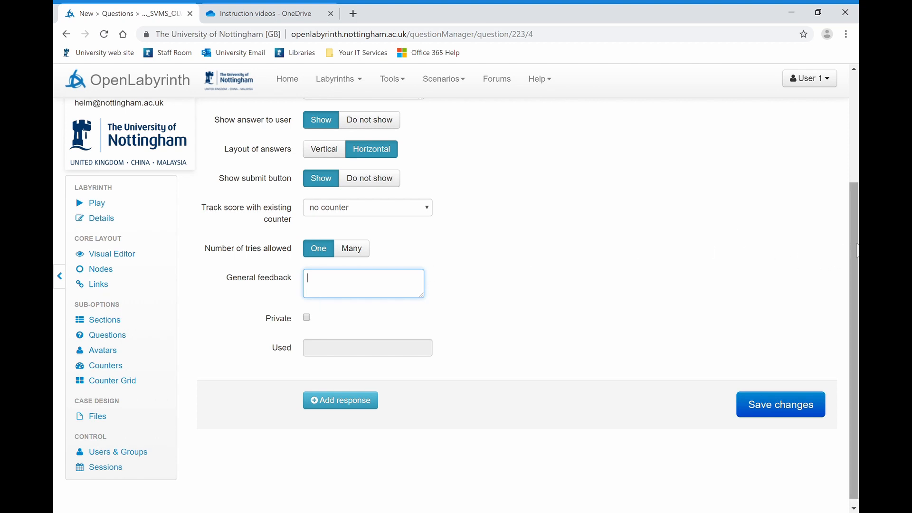
Add two responses to the question, "Yes" and "No".
scroll(858, 250, "down", 1)
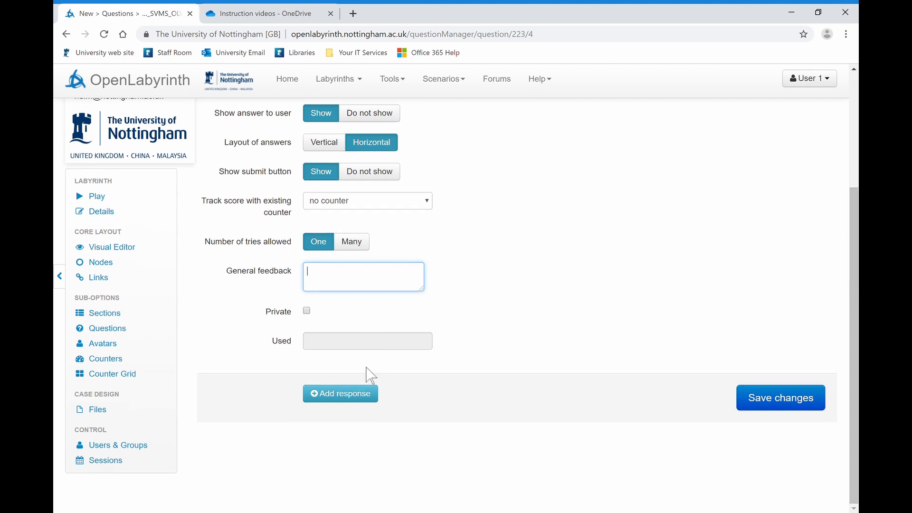
left_click(355, 399)
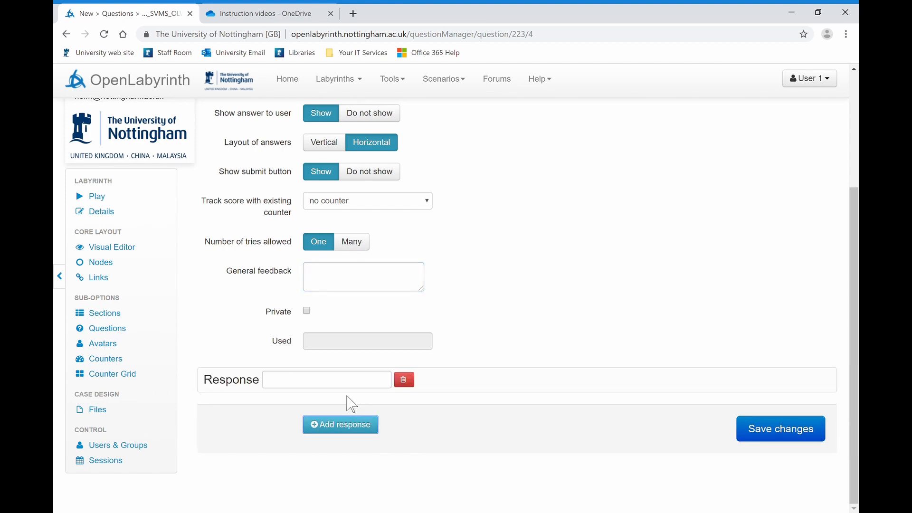
left_click(355, 392)
type("Y")
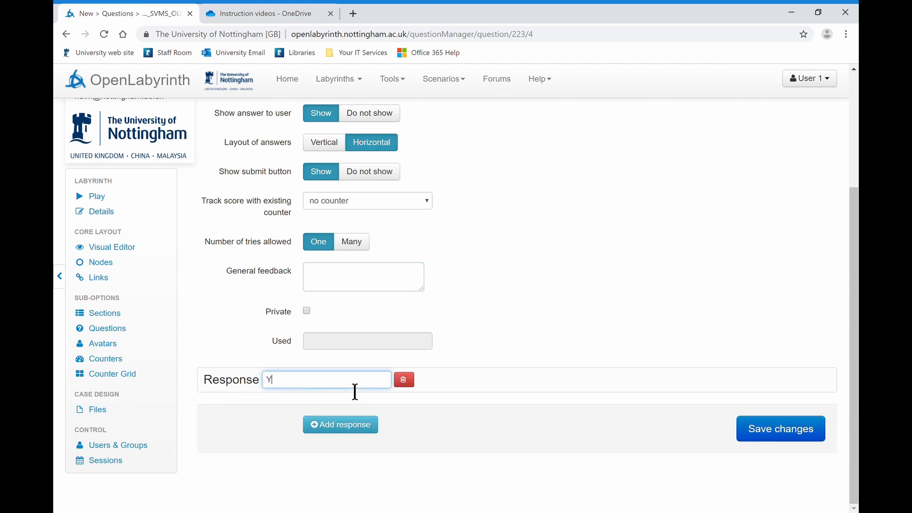
type("es")
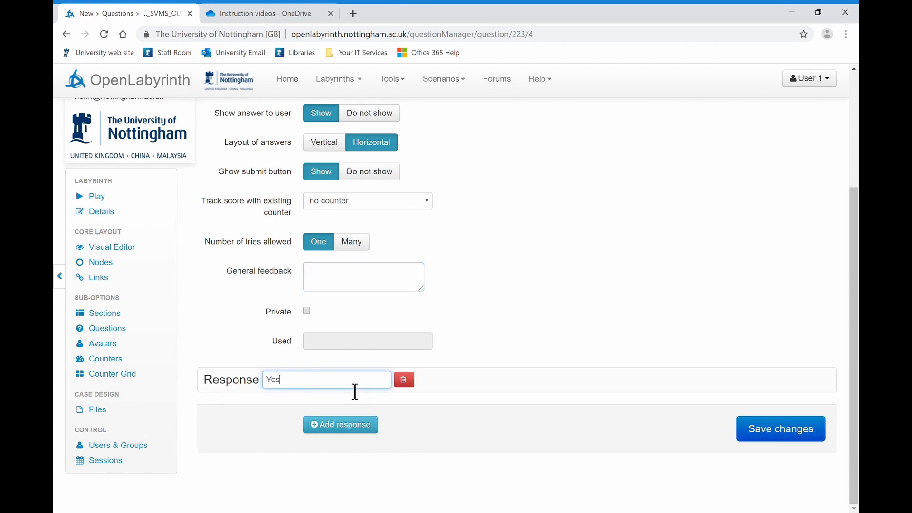
left_click(333, 427)
left_click(334, 418)
type("No")
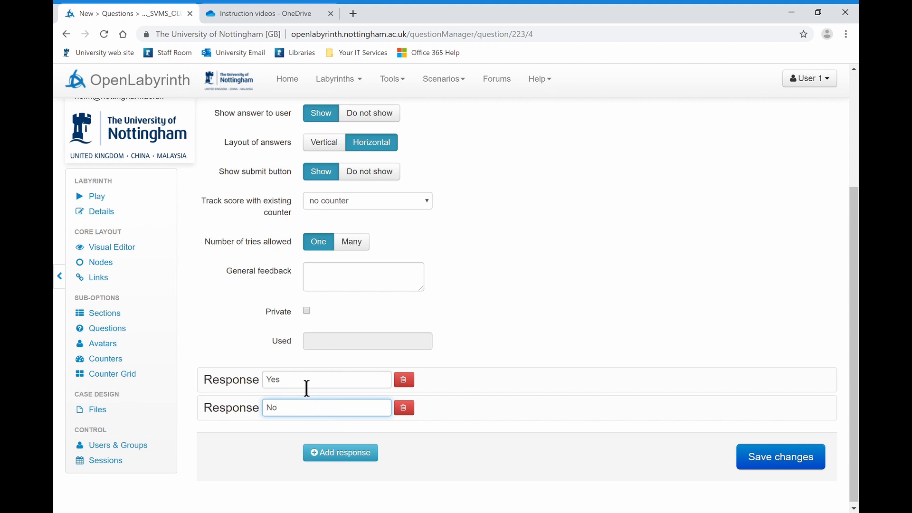
Give the Yes response the feedback "This is the correct answer" and mark it as Correct.
left_click(234, 389)
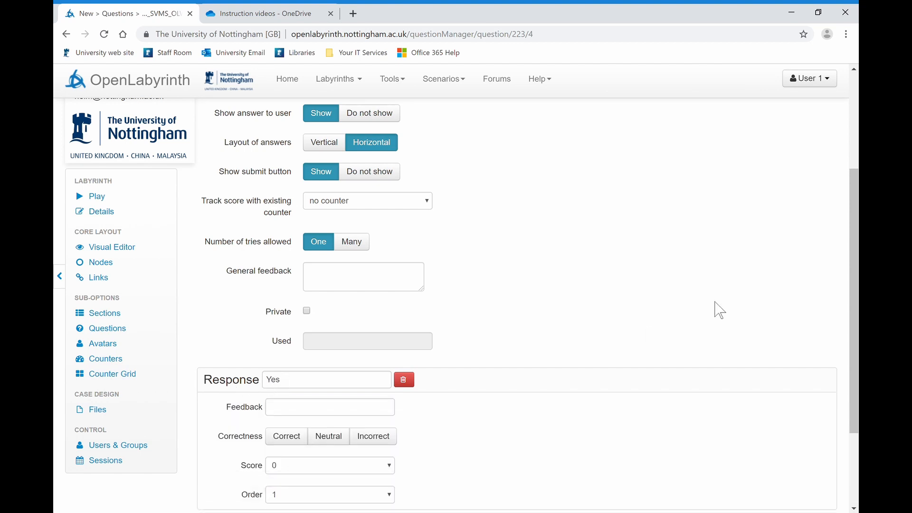
scroll(835, 336, "down", 2)
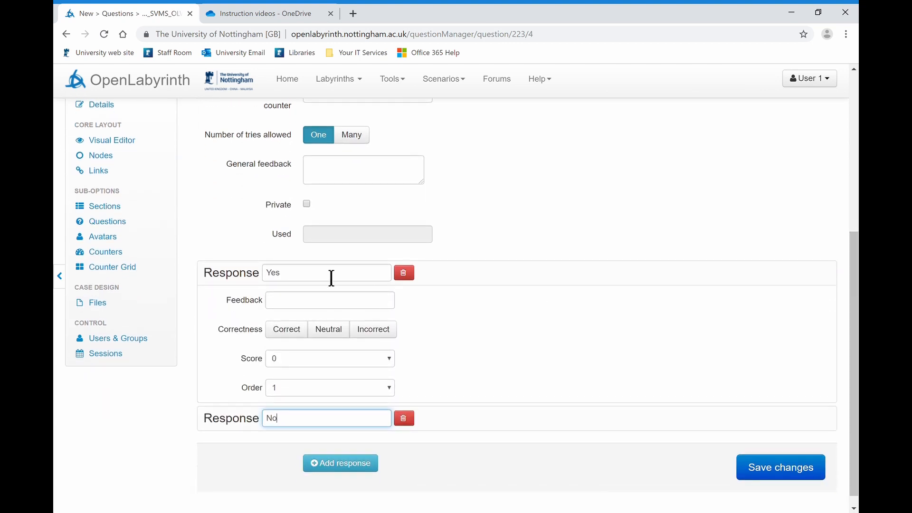
left_click(301, 305)
type("tThis")
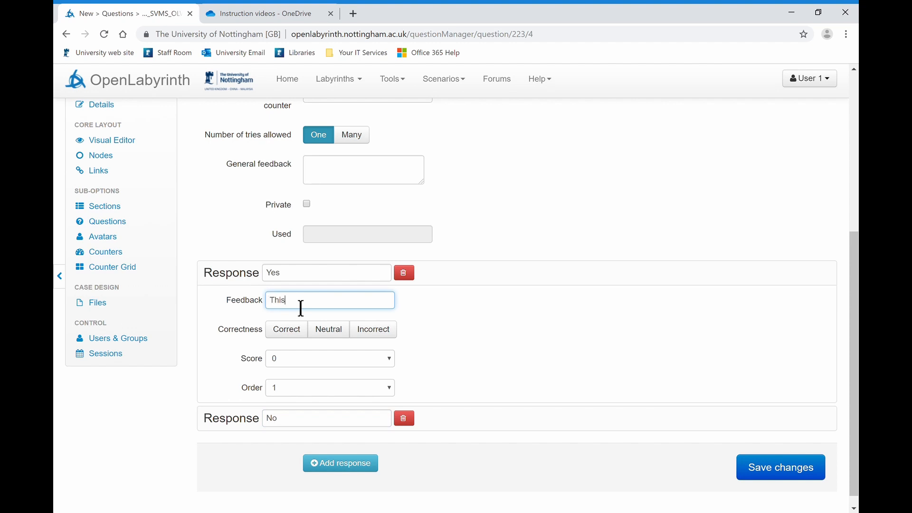
type(" is the correct answer")
left_click(286, 329)
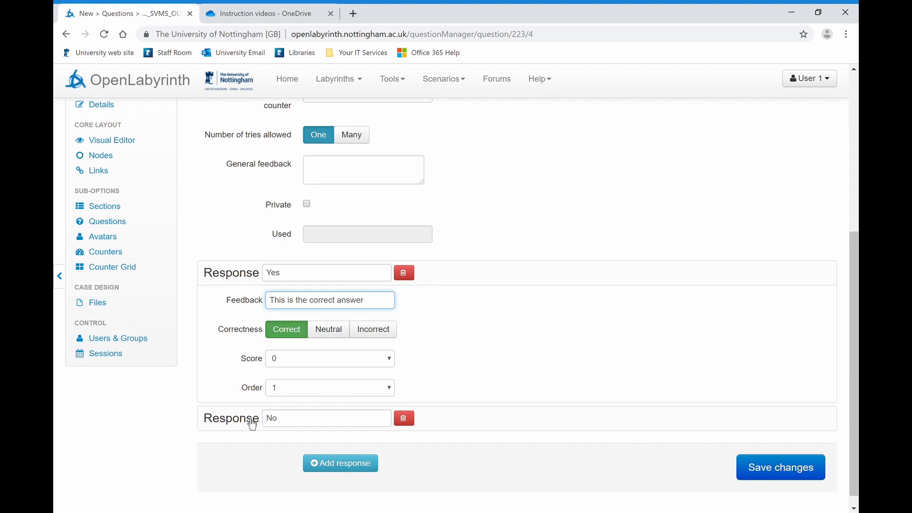
Give the No response the feedback "Try again", mark it as Incorrect, and save the question.
left_click(316, 448)
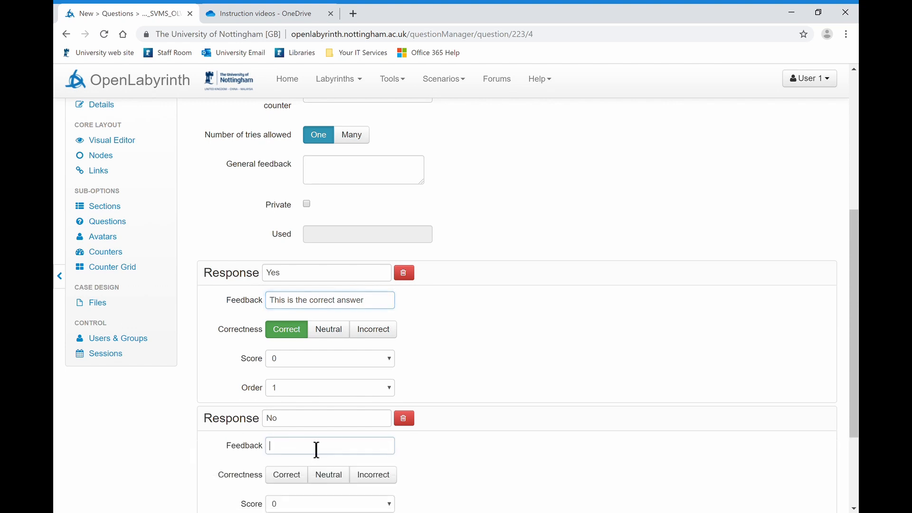
type("Try again")
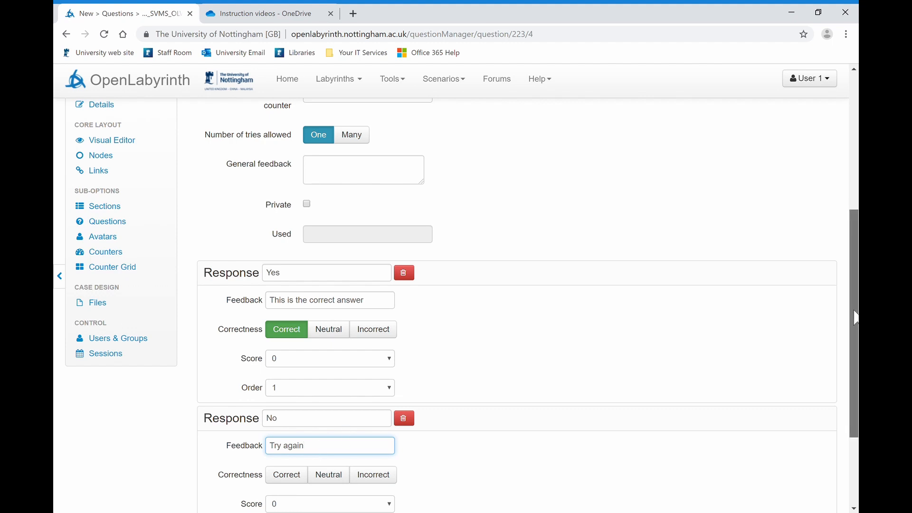
left_click_drag(854, 315, 849, 408)
left_click(395, 351)
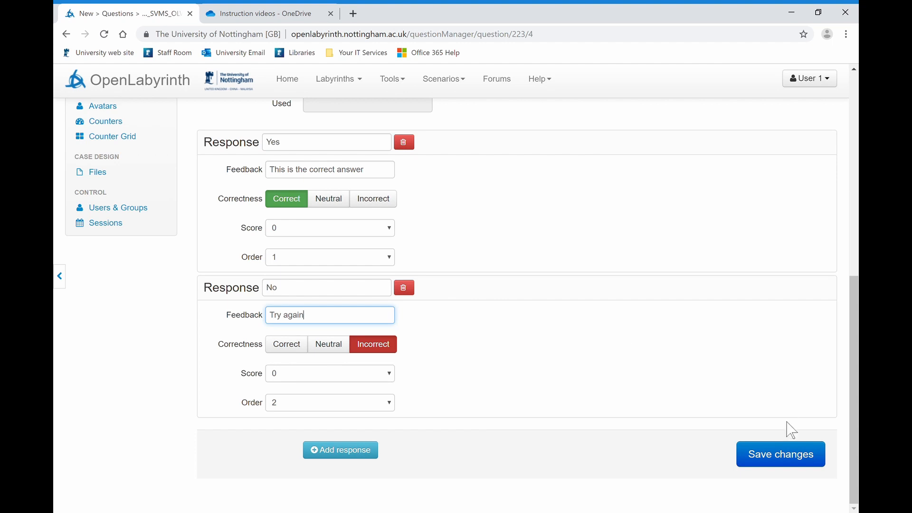
left_click(786, 456)
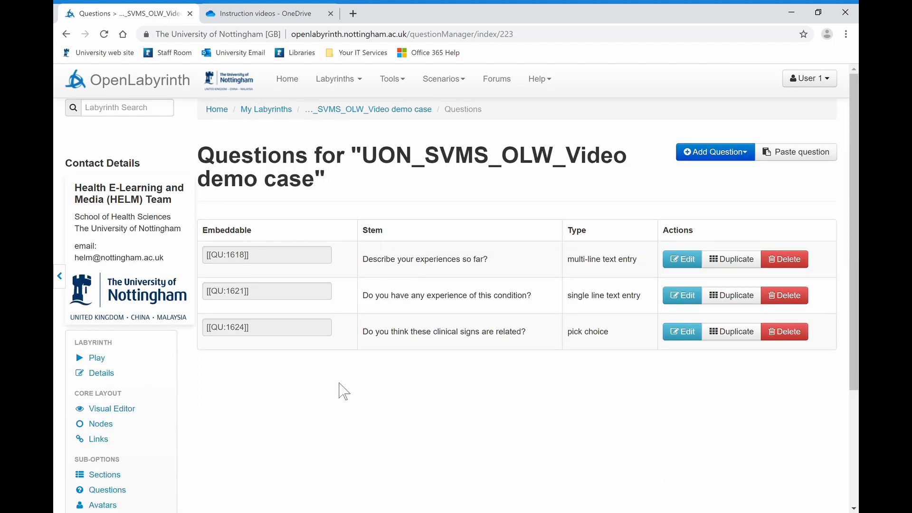
Copy the embeddable code of the pick choice question about related clinical signs.
left_click(266, 336)
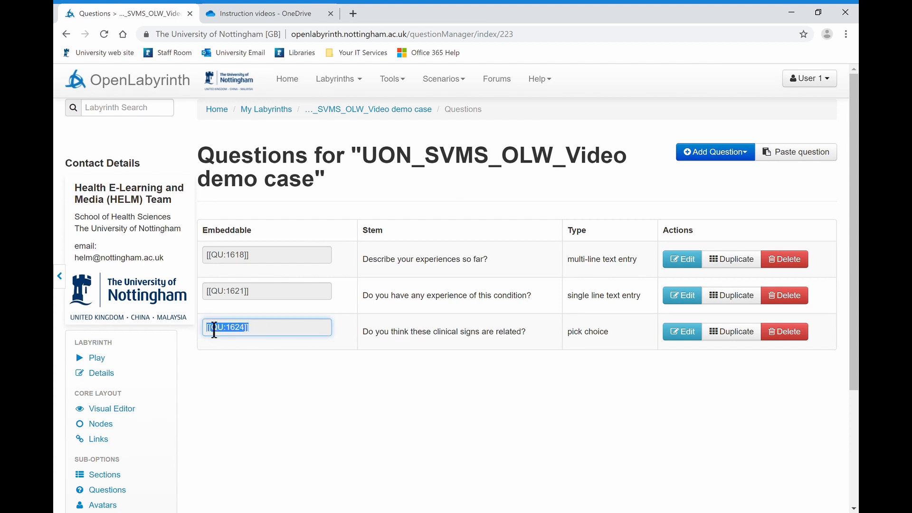
left_click(276, 338)
left_click_drag(270, 335, 152, 328)
key("ctrl+c")
Paste the question code on a new line in the content of the "Outcome of option 1" node and save the node.
left_click(141, 426)
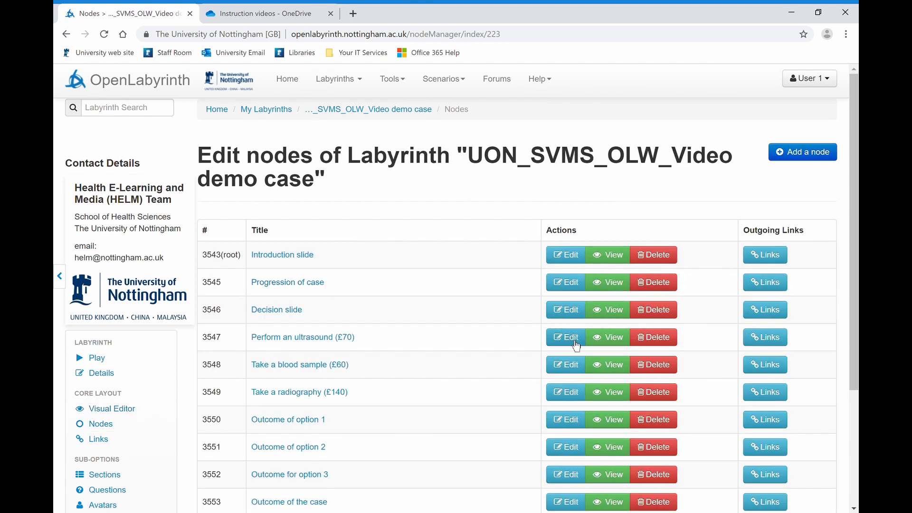
left_click(568, 416)
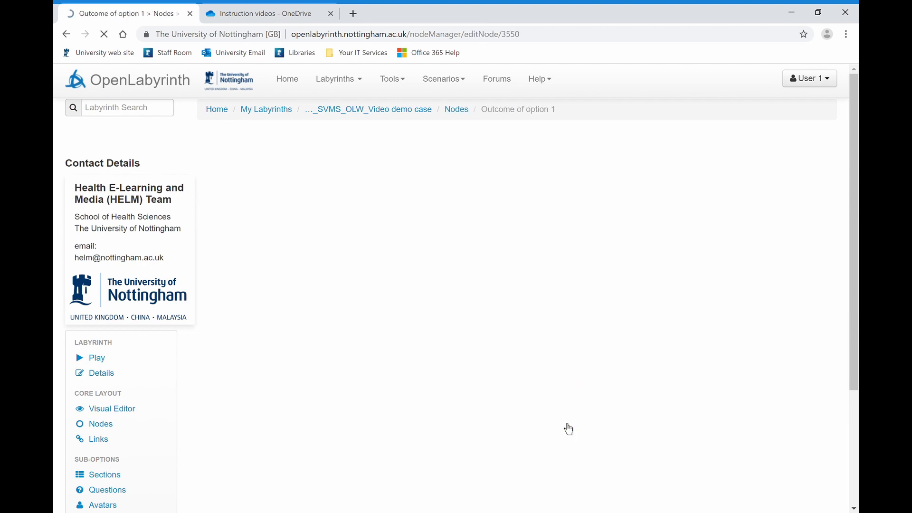
left_click_drag(854, 414, 854, 142)
left_click(707, 240)
key("Return")
key("ctrl+v")
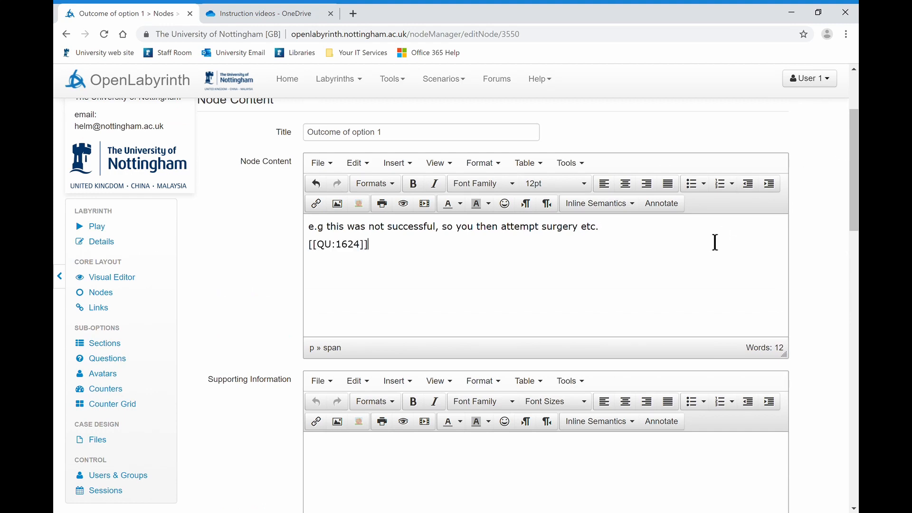
left_click_drag(855, 205, 854, 451)
left_click(792, 459)
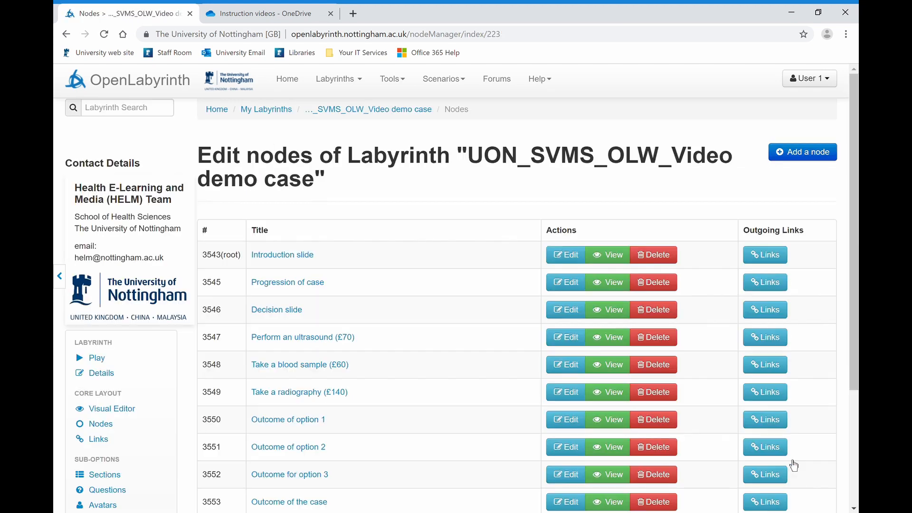
Play the labyrinth through to Outcome of option 1, choosing the £70 ultrasound, returning to the Decision slide, and choosing the £140 radiography.
left_click(116, 360)
scroll(183, 428, "down", 2)
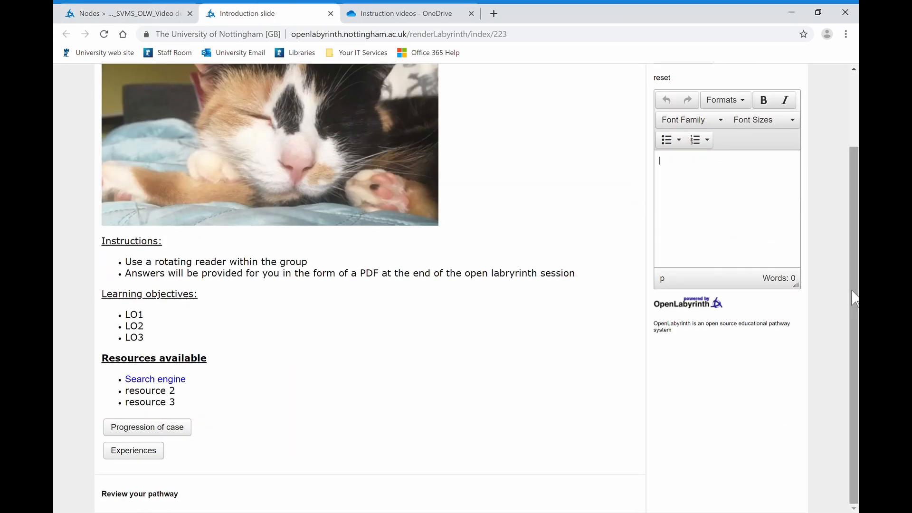
left_click(169, 430)
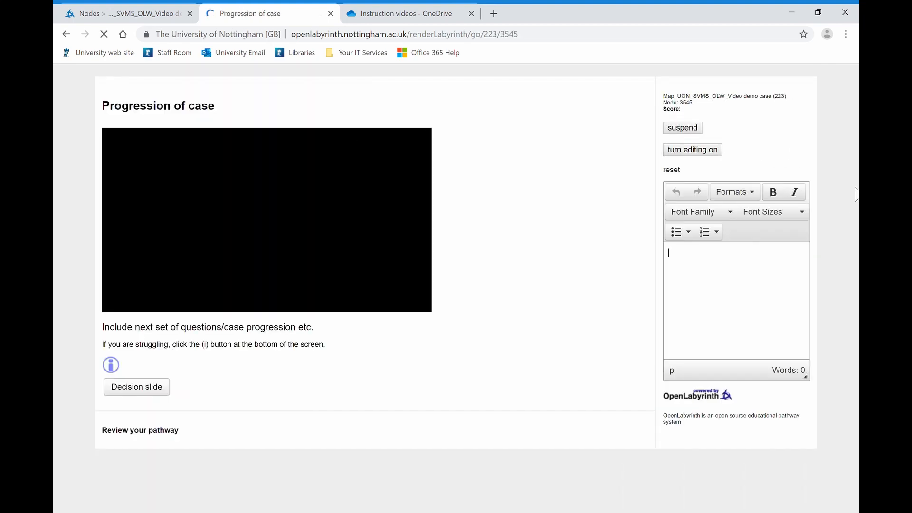
left_click(164, 392)
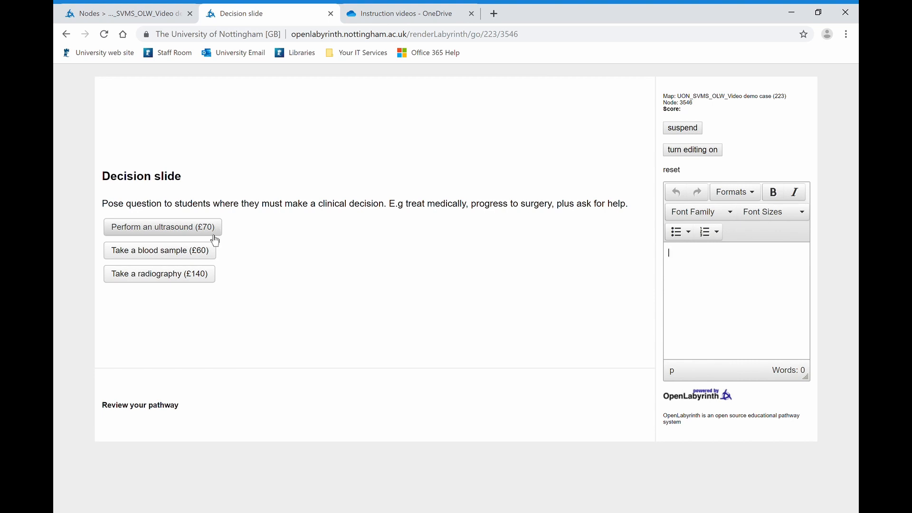
left_click(200, 233)
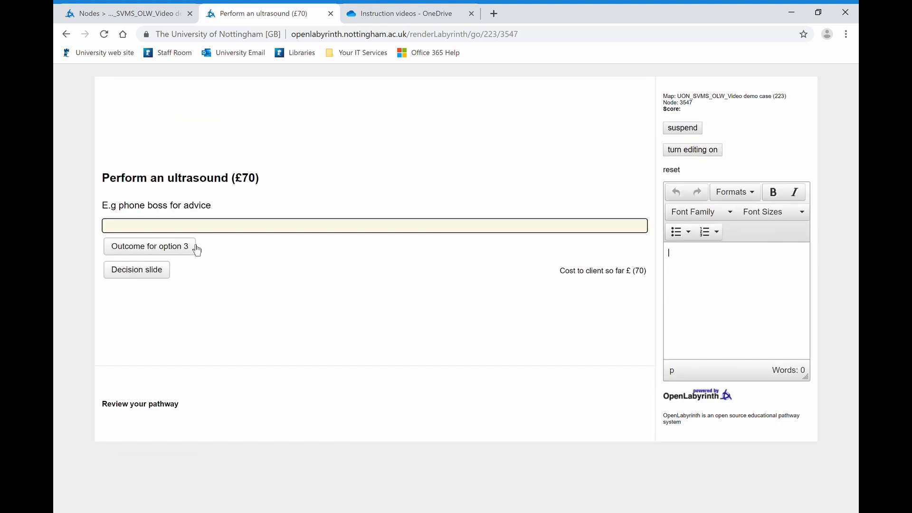
left_click(164, 274)
left_click(174, 281)
left_click(166, 262)
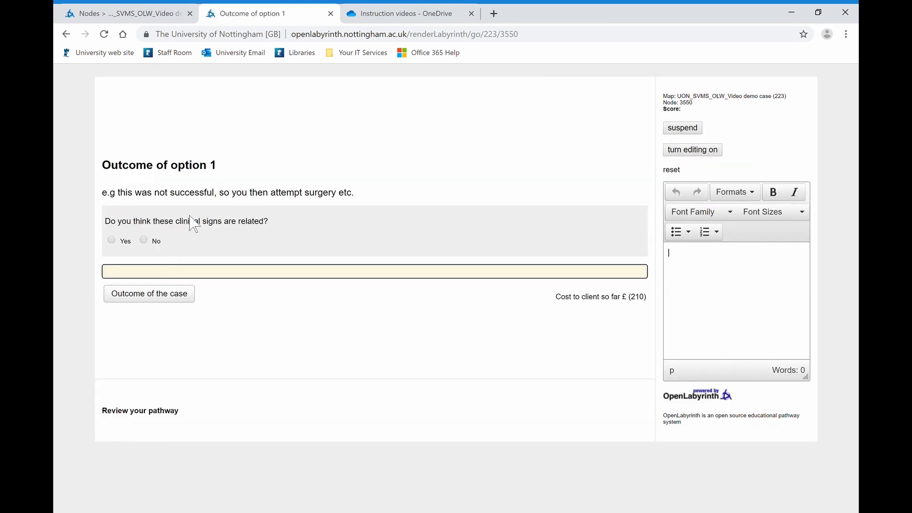
Test the embedded question's feedback by answering Yes and switching the answer to No.
left_click(112, 240)
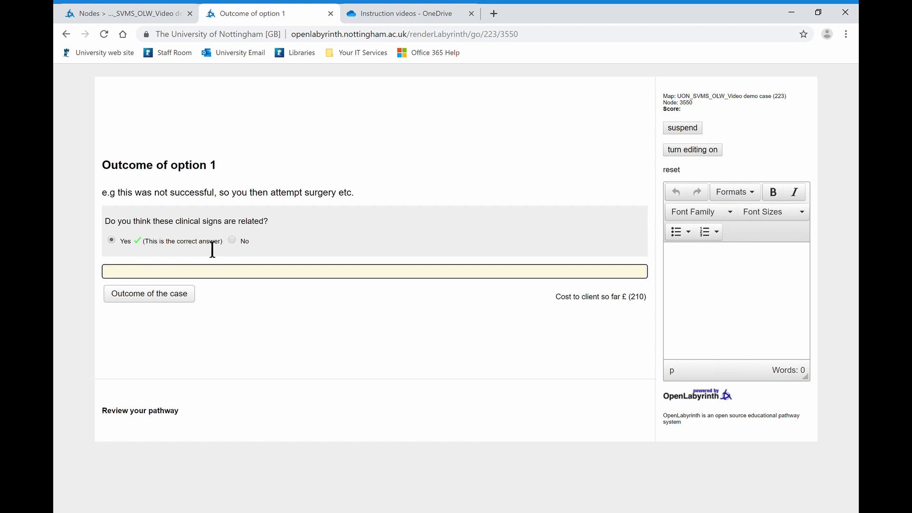
left_click(233, 240)
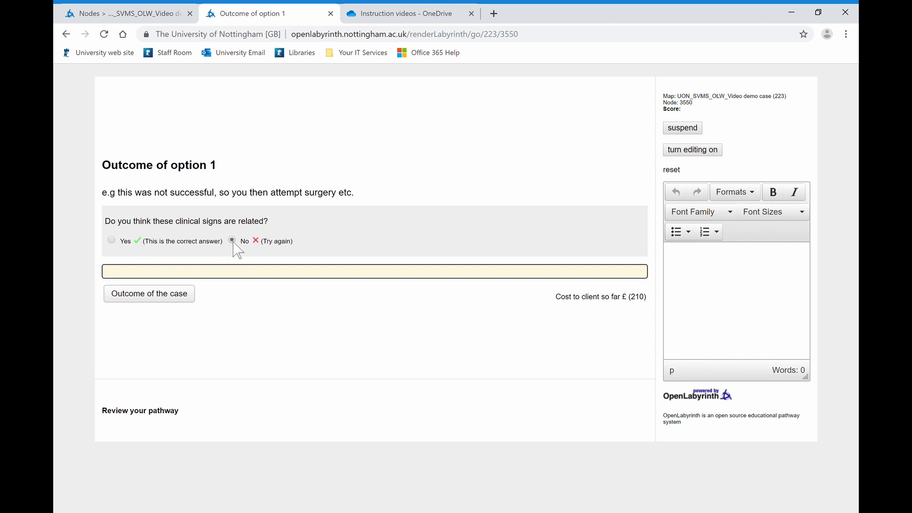